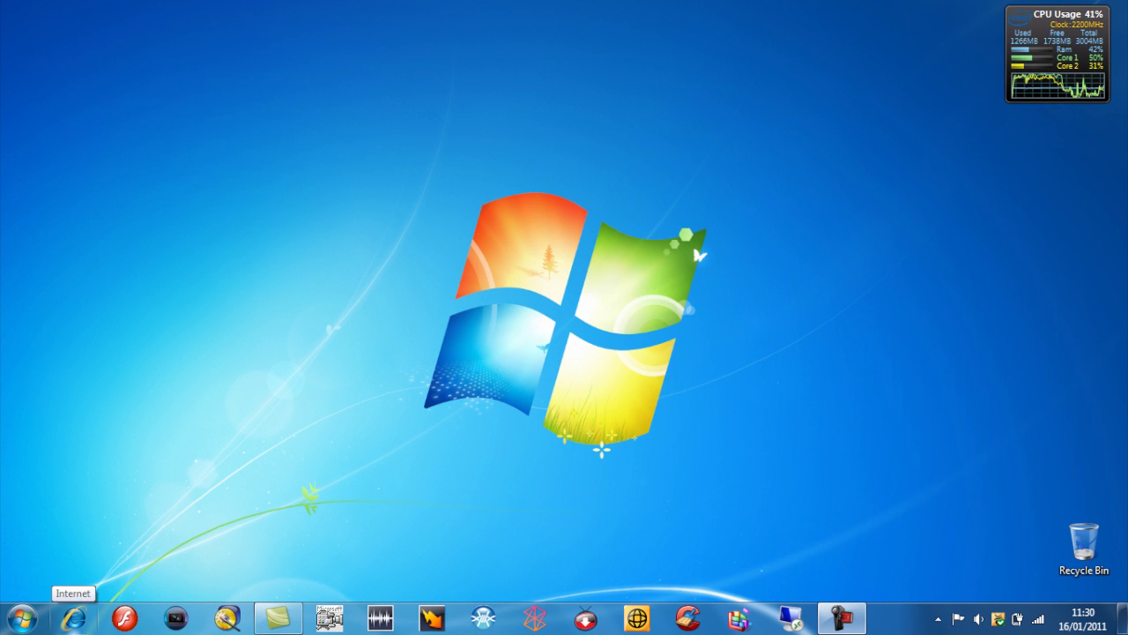
Launch Internet Explorer from the taskbar.
left_click(73, 617)
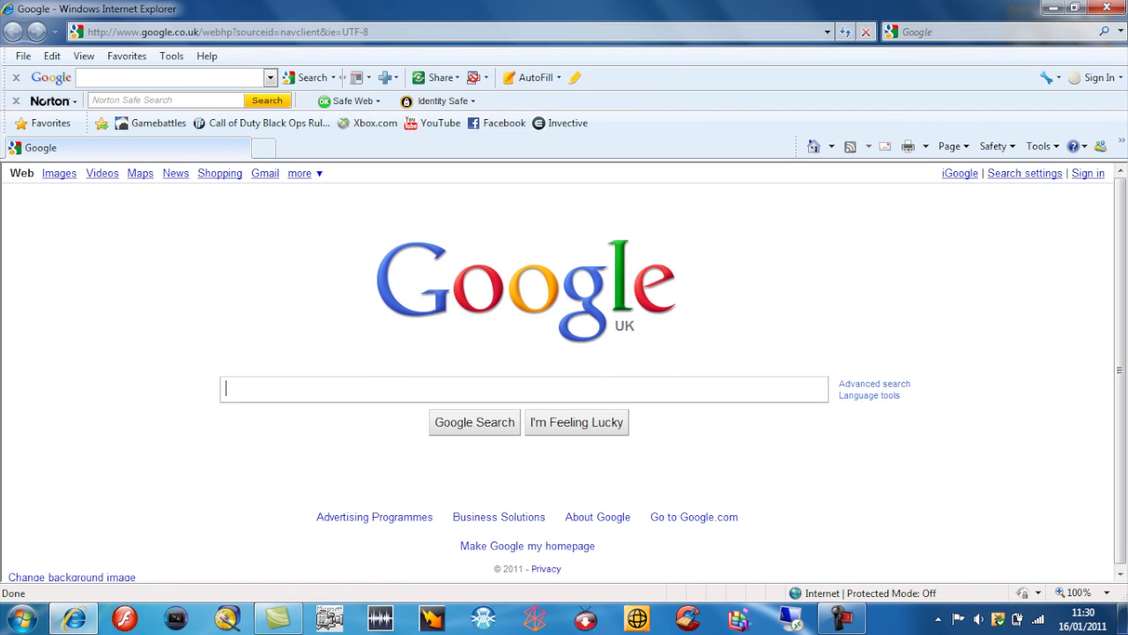
left_click(228, 32)
type("www")
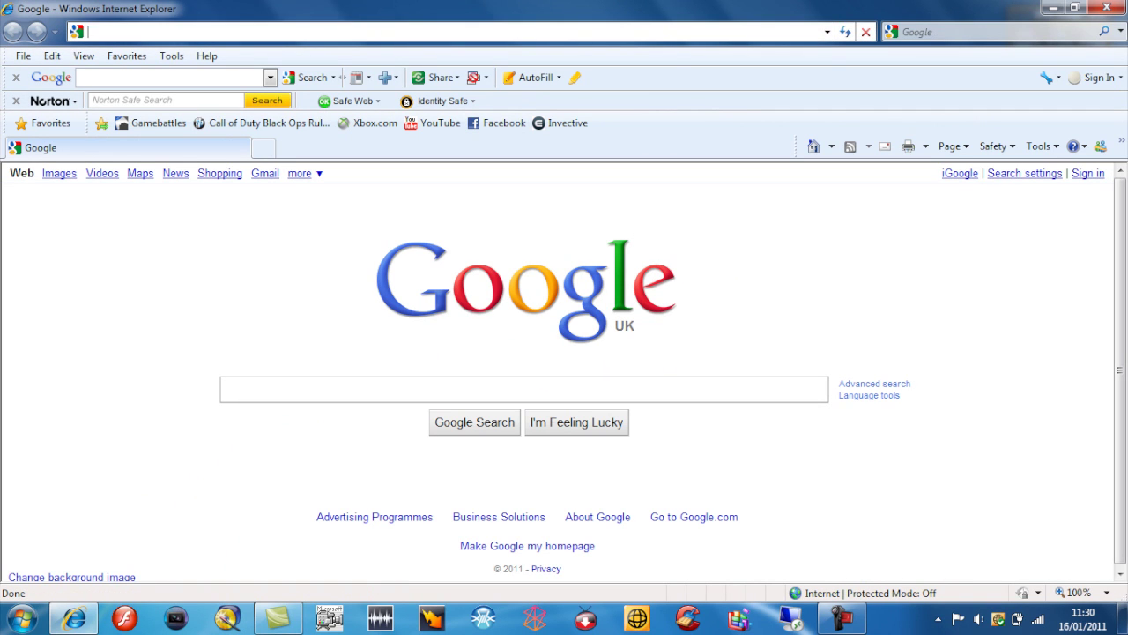
type(".")
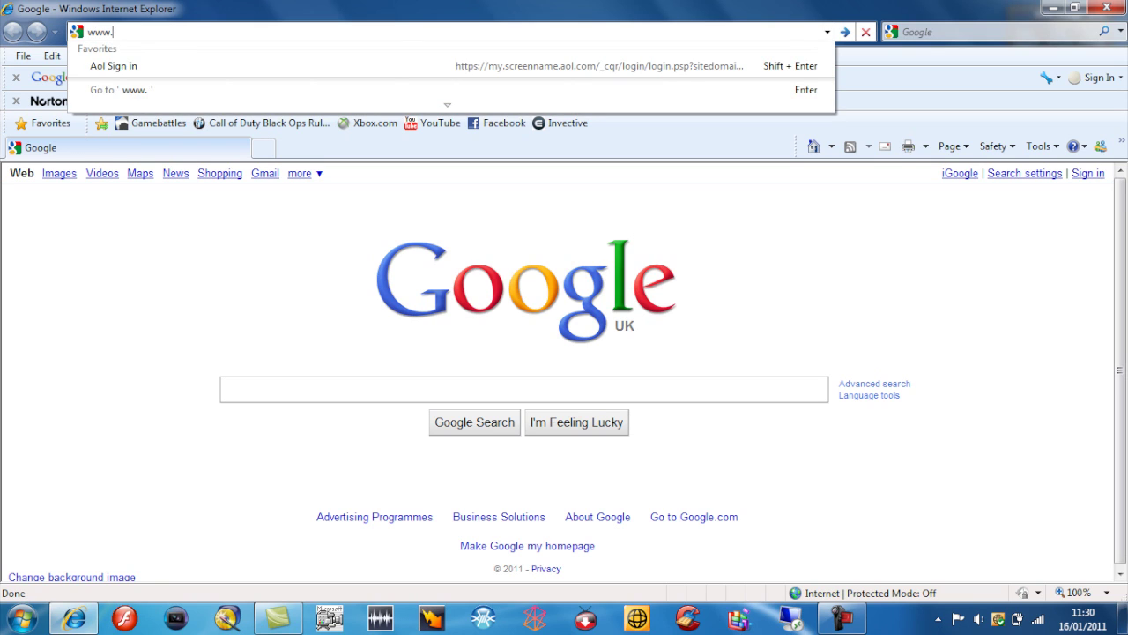
type("downl")
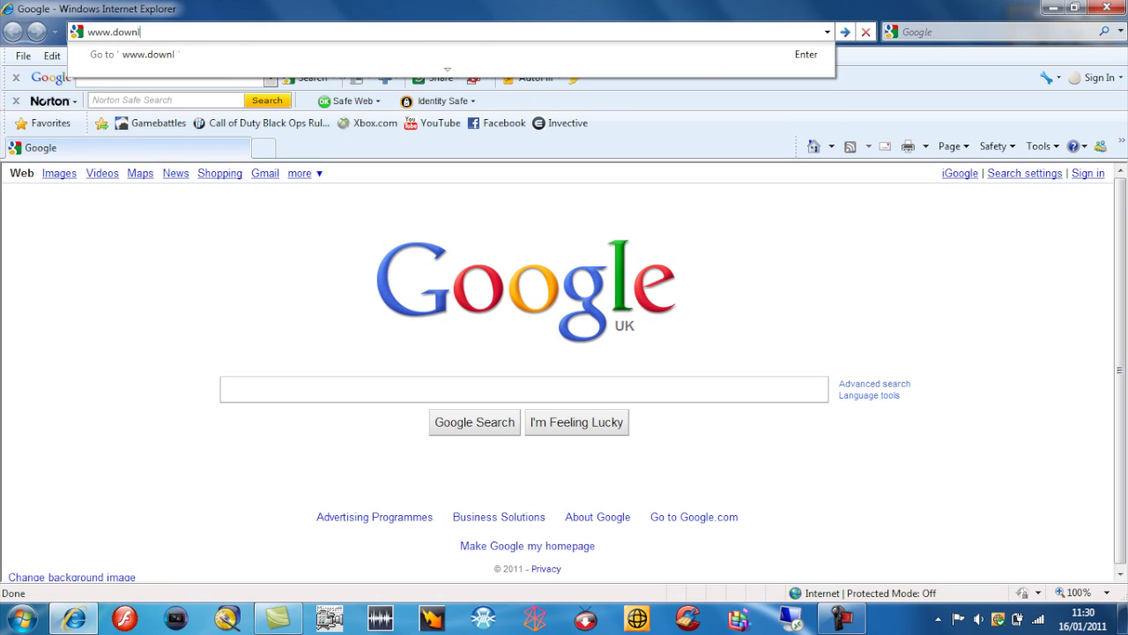
type("oad.com")
key("Return")
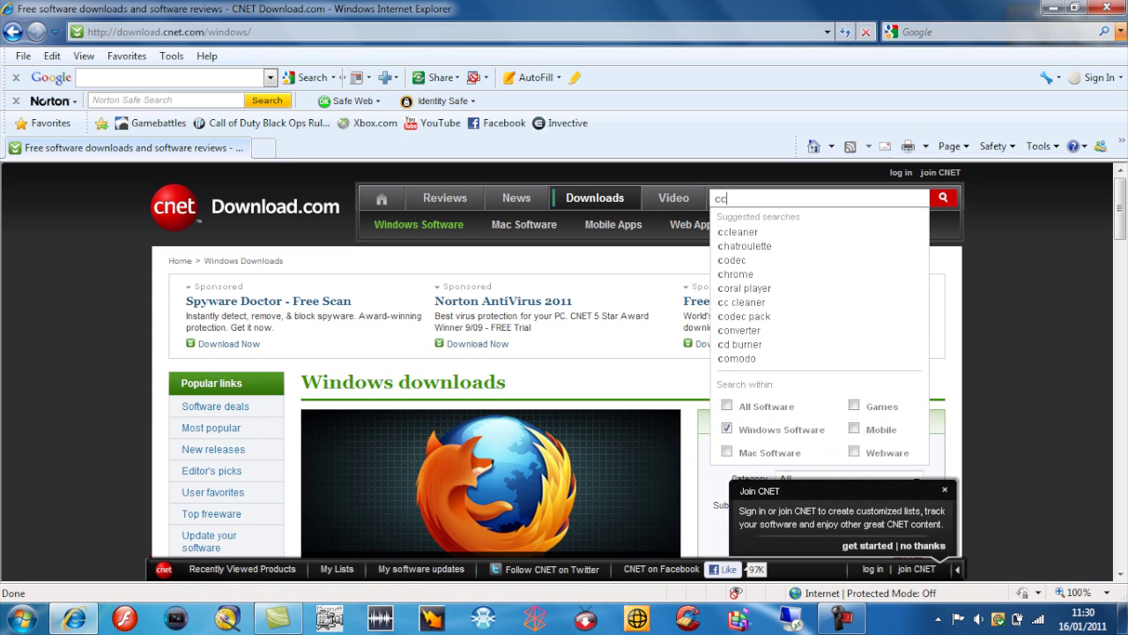
Search Download.com for 'ccleaner' and start the CCleaner download from the results.
key("BackSpace")
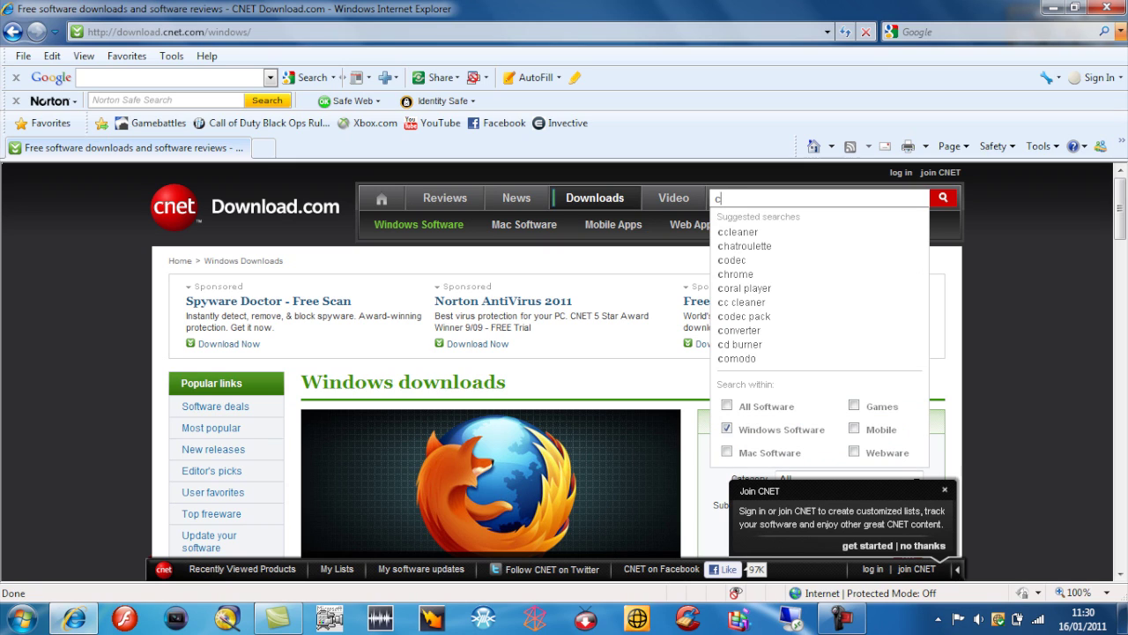
type("cleane")
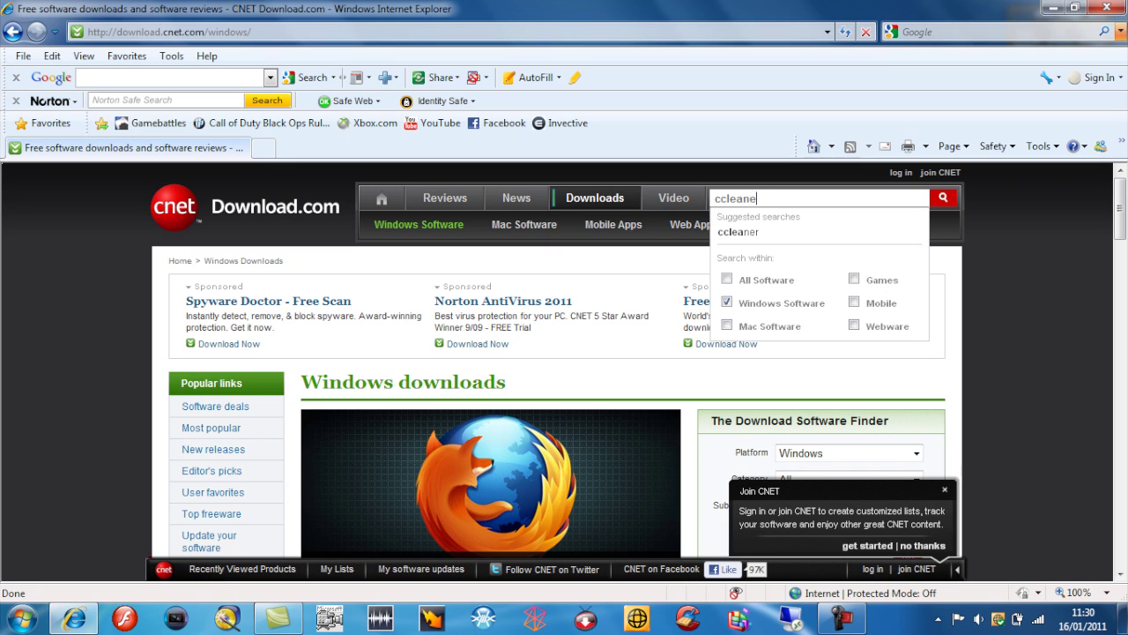
type("r")
key("Down")
key("Return")
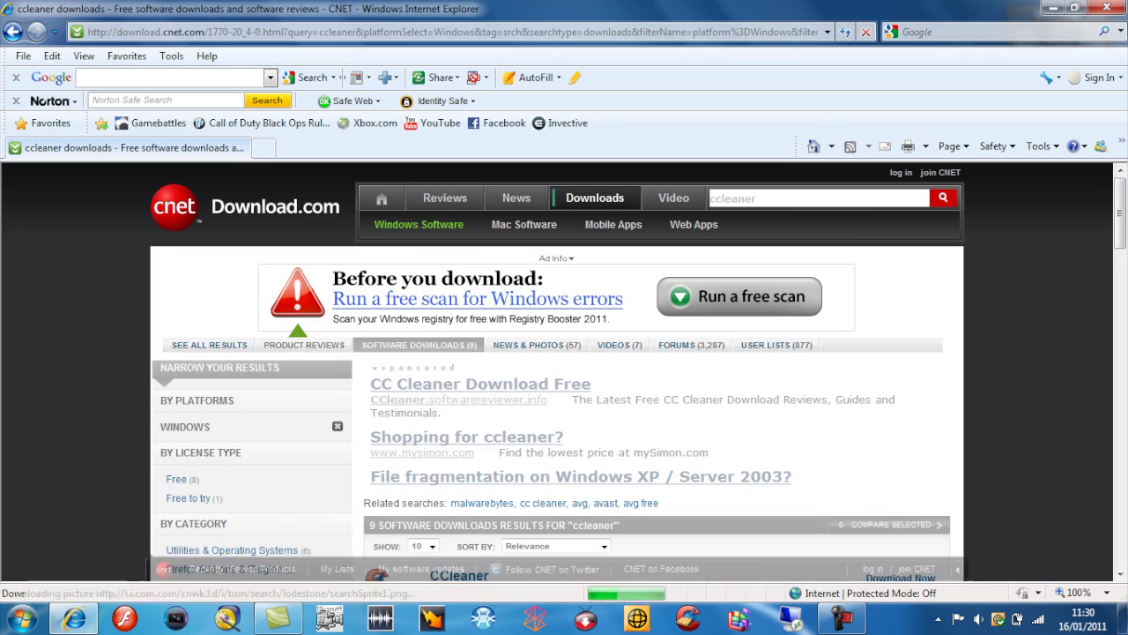
scroll(564, 370, "down", 4)
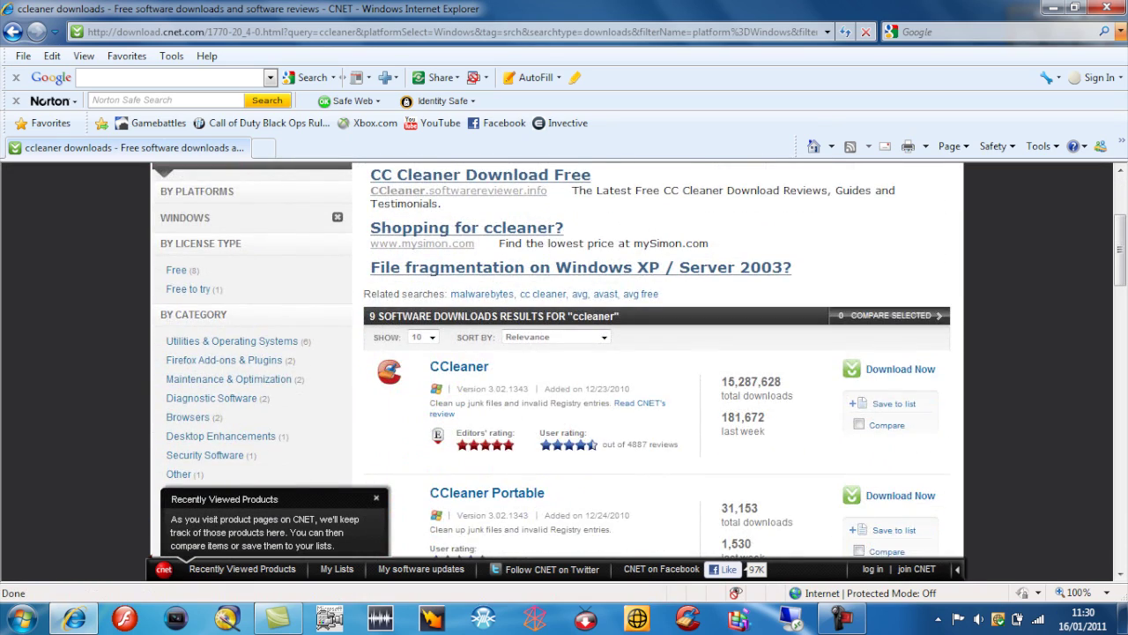
scroll(564, 370, "up", 1)
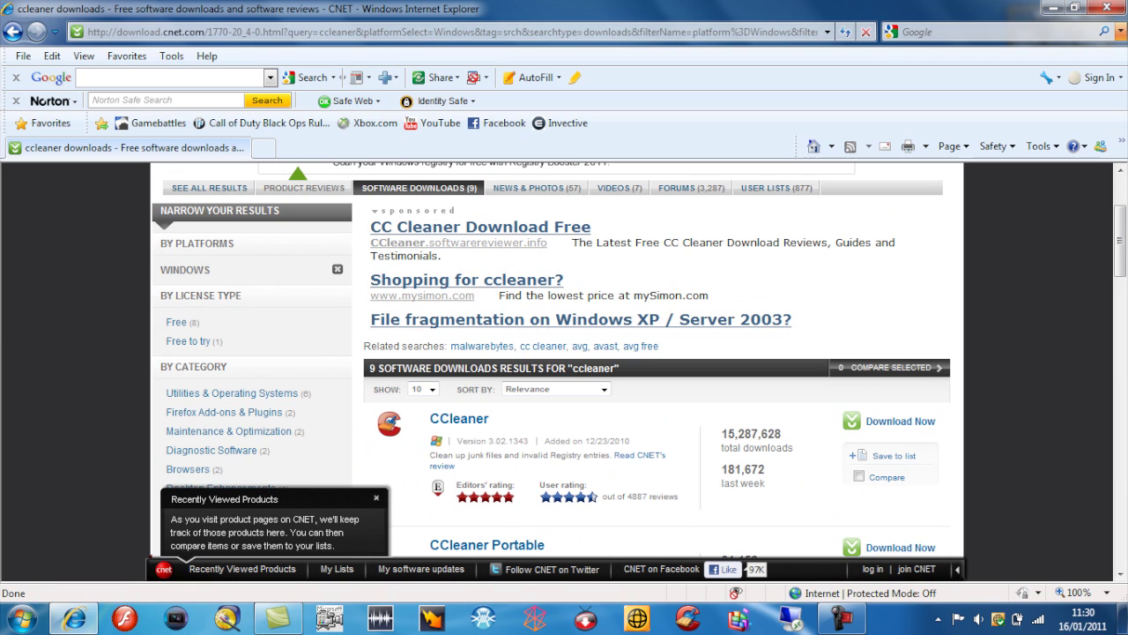
left_click(900, 422)
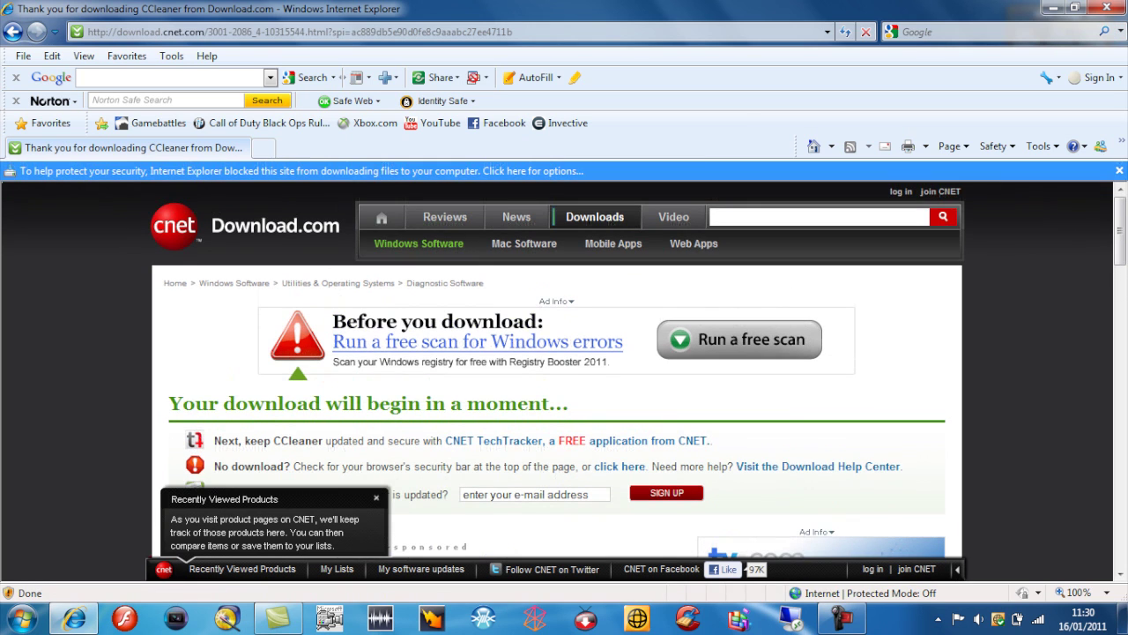
Allow the blocked ccsetup302.exe download, cancel its run-or-save prompt, and close Internet Explorer.
left_click(716, 171)
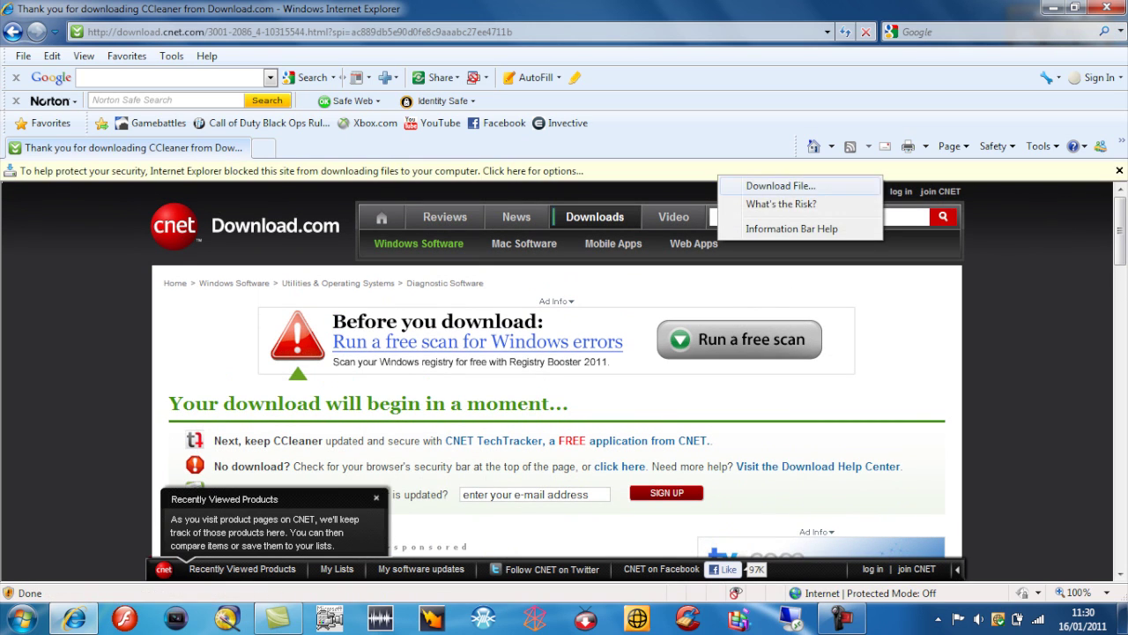
left_click(780, 186)
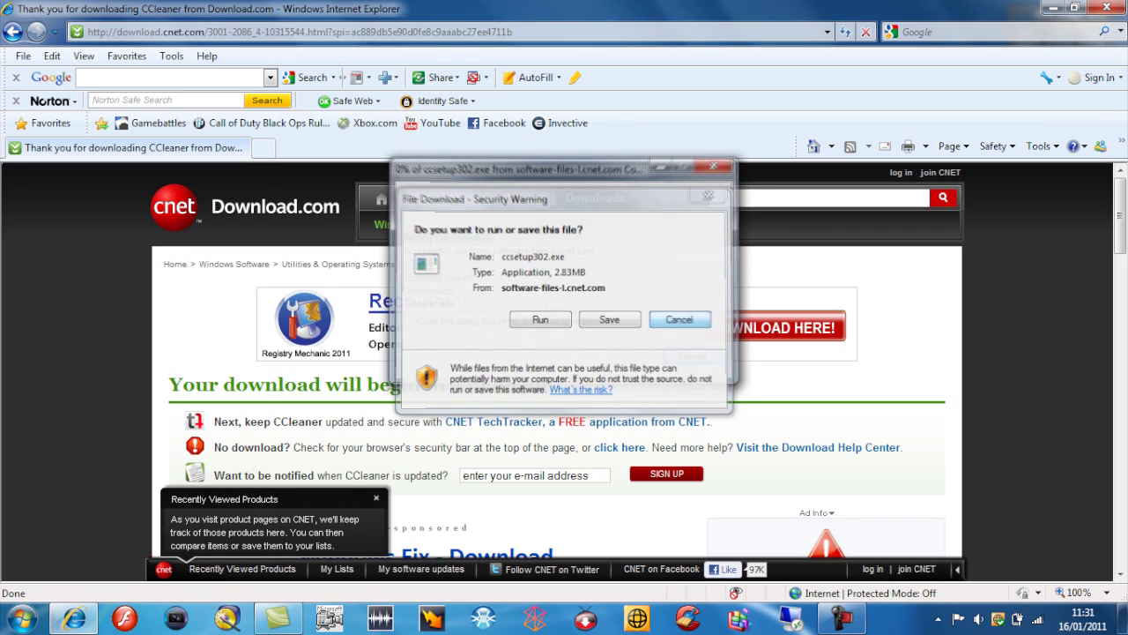
key("Escape")
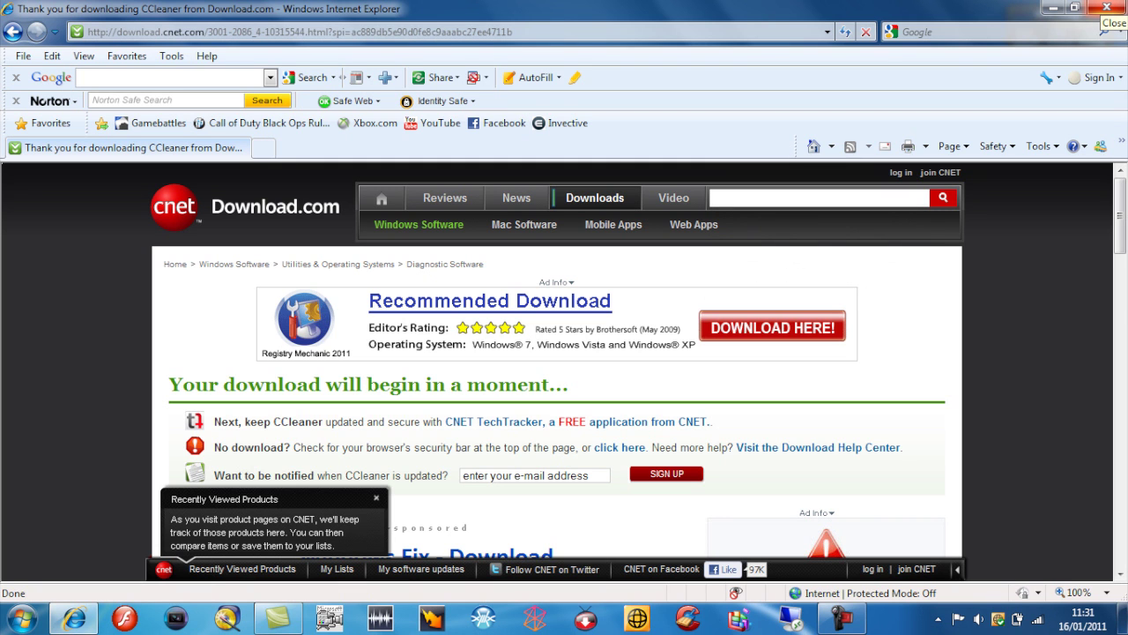
left_click(1108, 7)
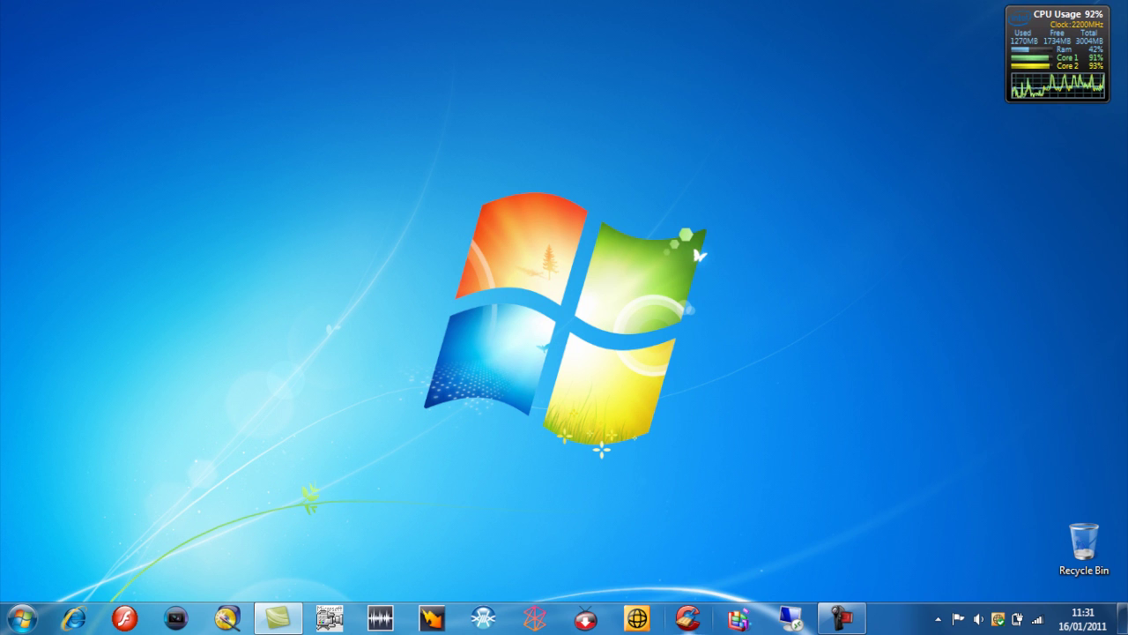
Launch CCleaner and run the cleaner, confirming deletion of 2.17 MB of Internet Explorer junk.
left_click(687, 618)
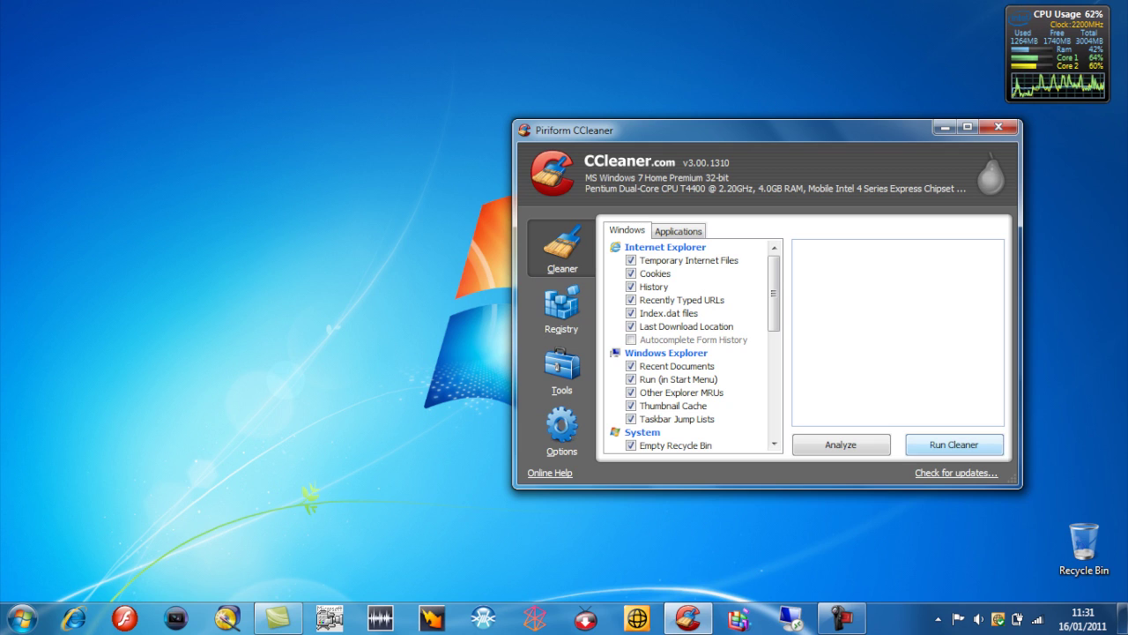
left_click(953, 444)
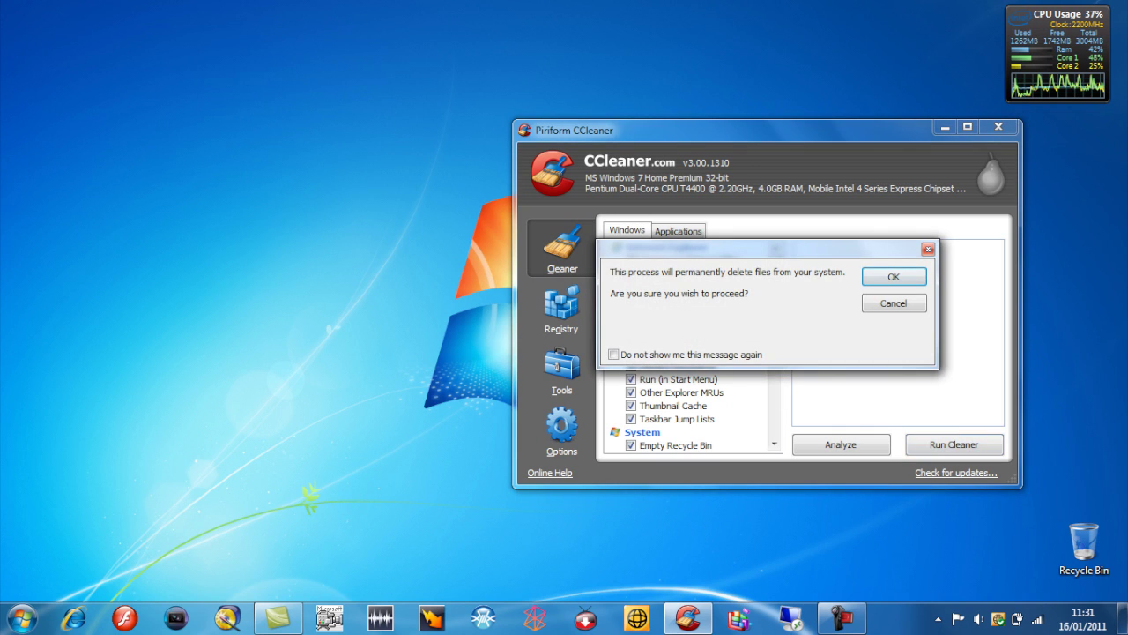
key("Return")
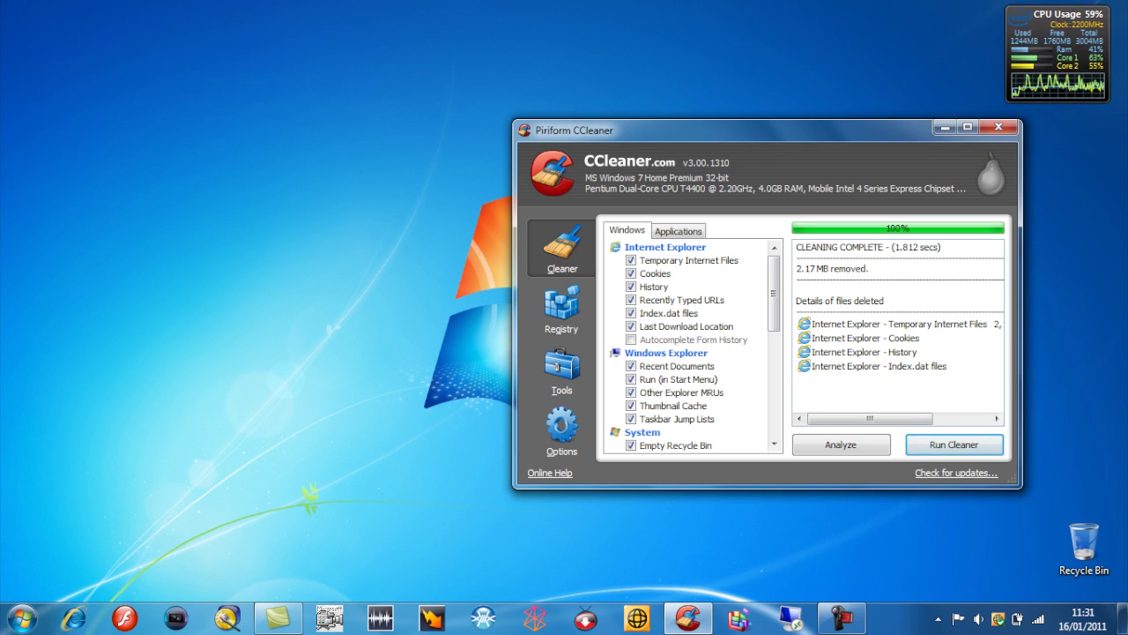
Scan the registry in CCleaner, which reports no issues, then close CCleaner.
left_click(561, 309)
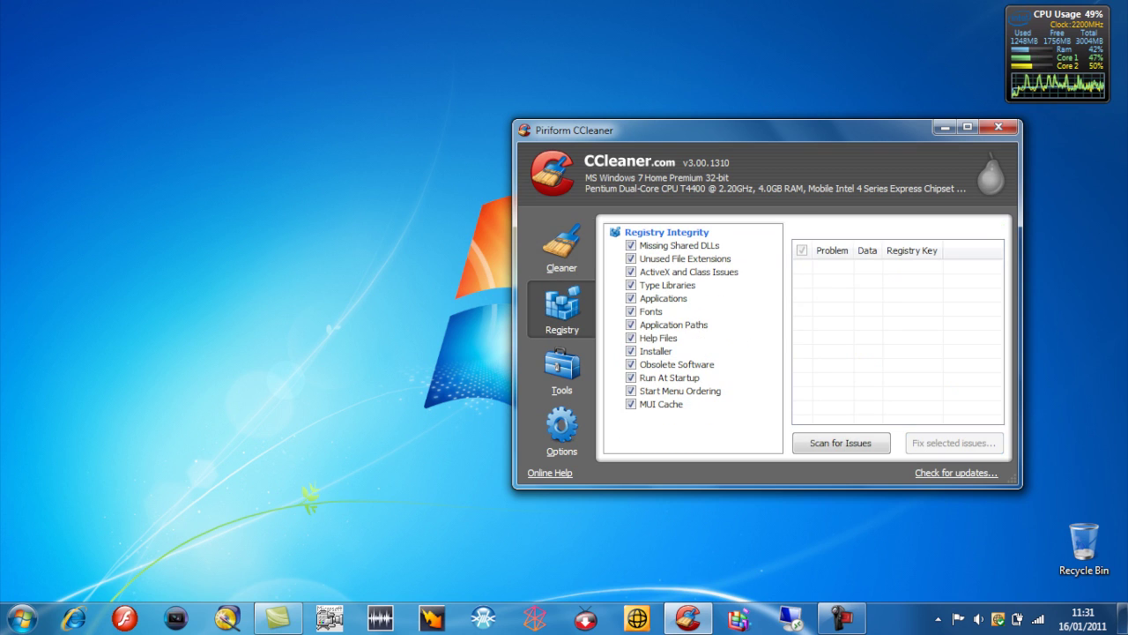
left_click(841, 442)
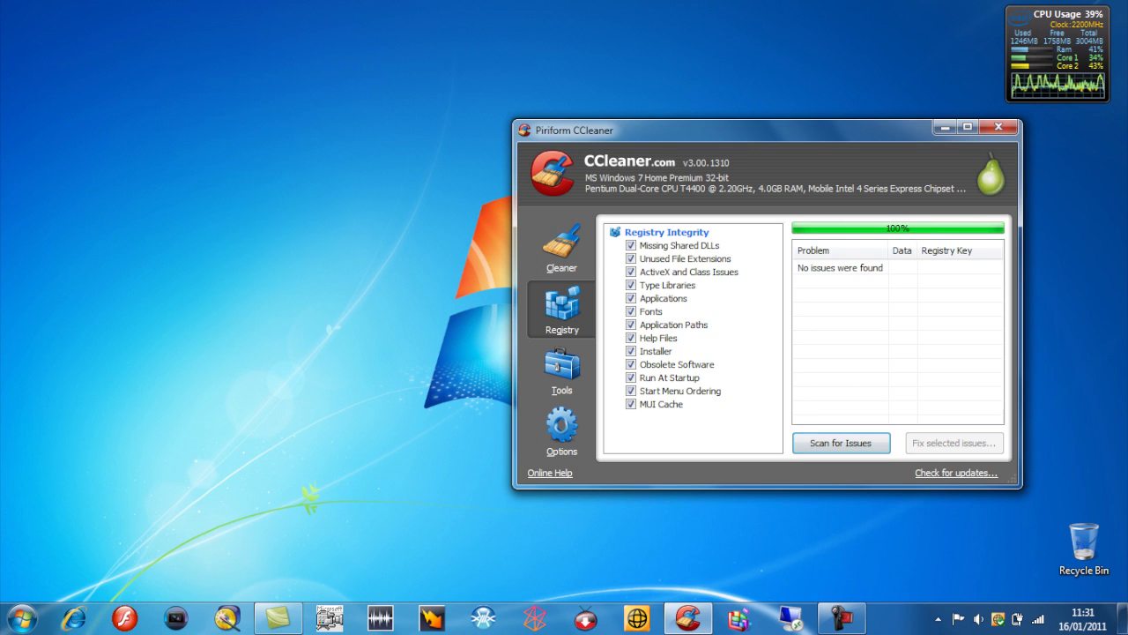
left_click(999, 127)
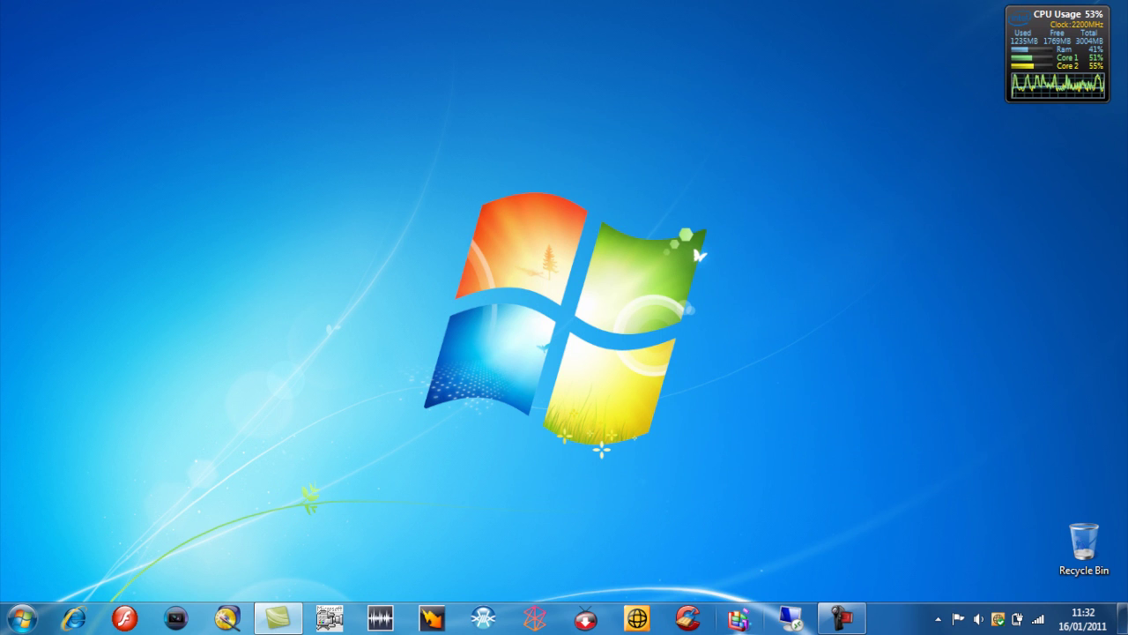
Launch Disk Defragmenter from All Programs > Accessories > System Tools.
left_click(21, 617)
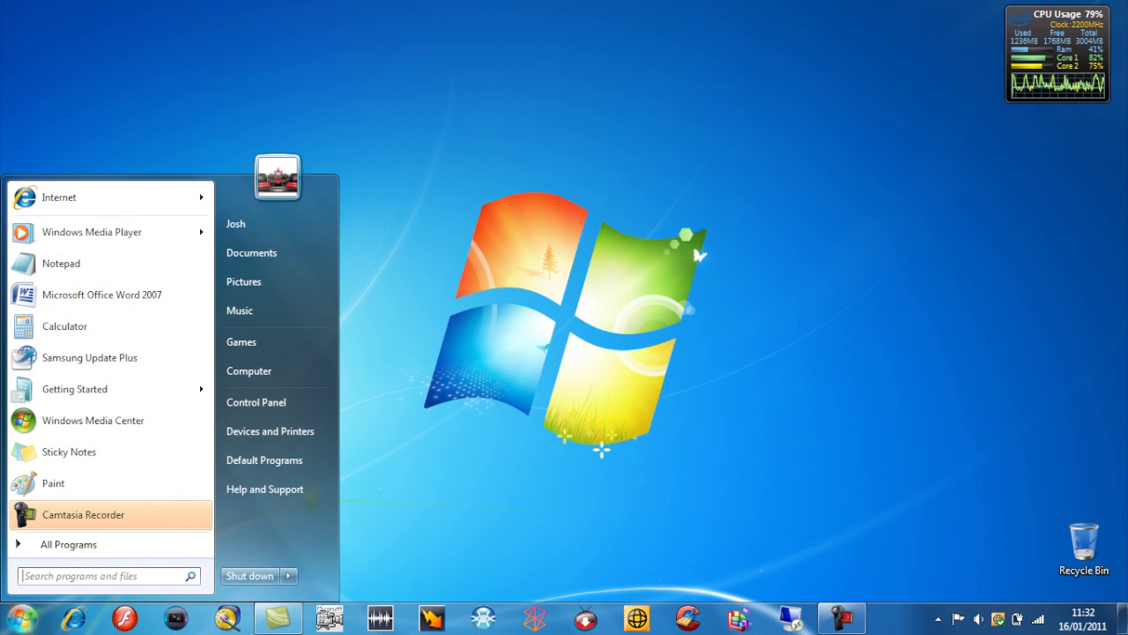
left_click(68, 544)
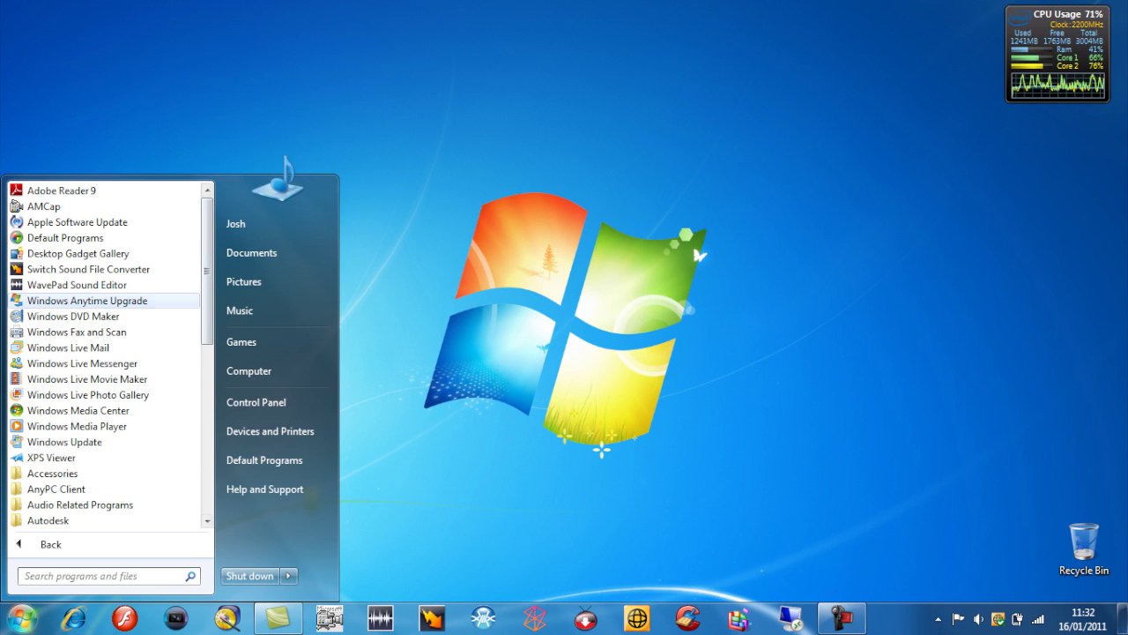
scroll(104, 352, "down", 1)
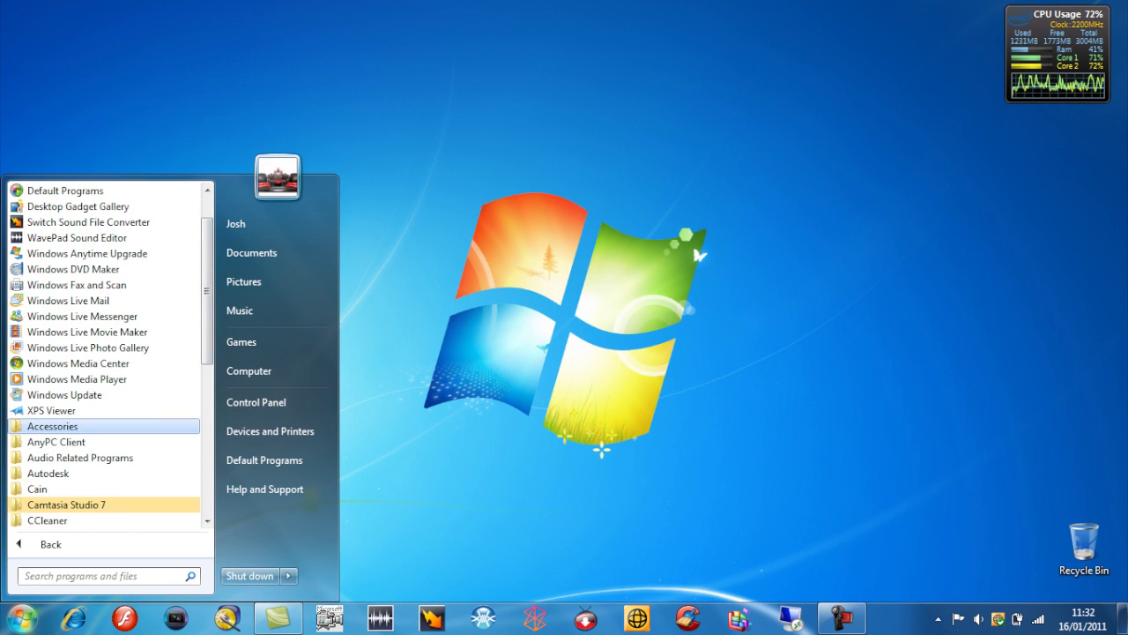
left_click(53, 426)
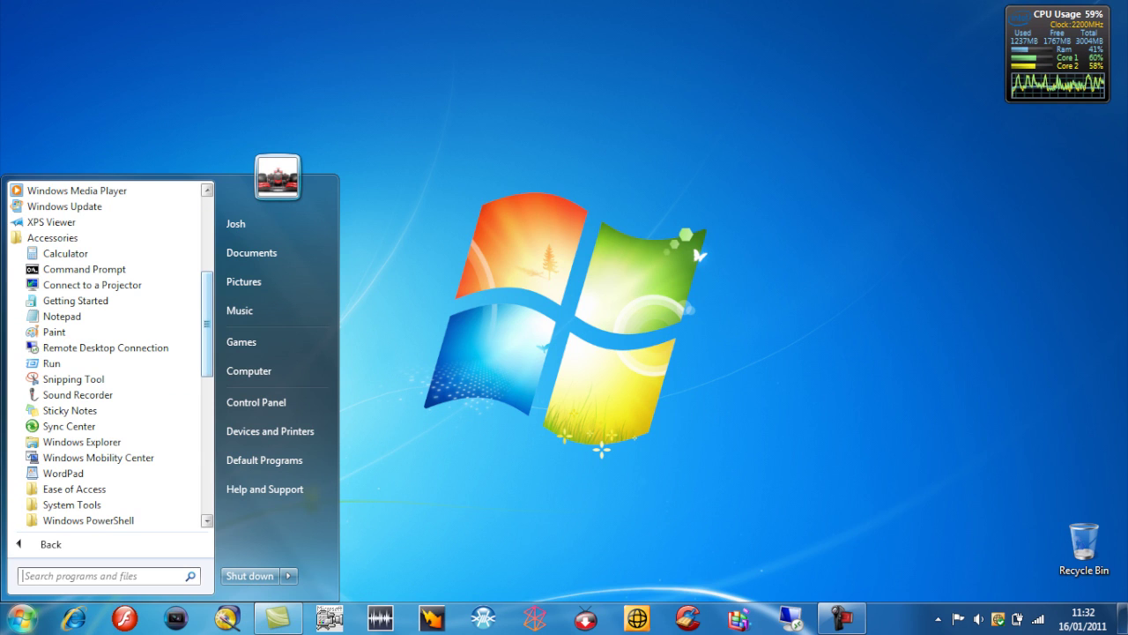
scroll(110, 356, "down", 1)
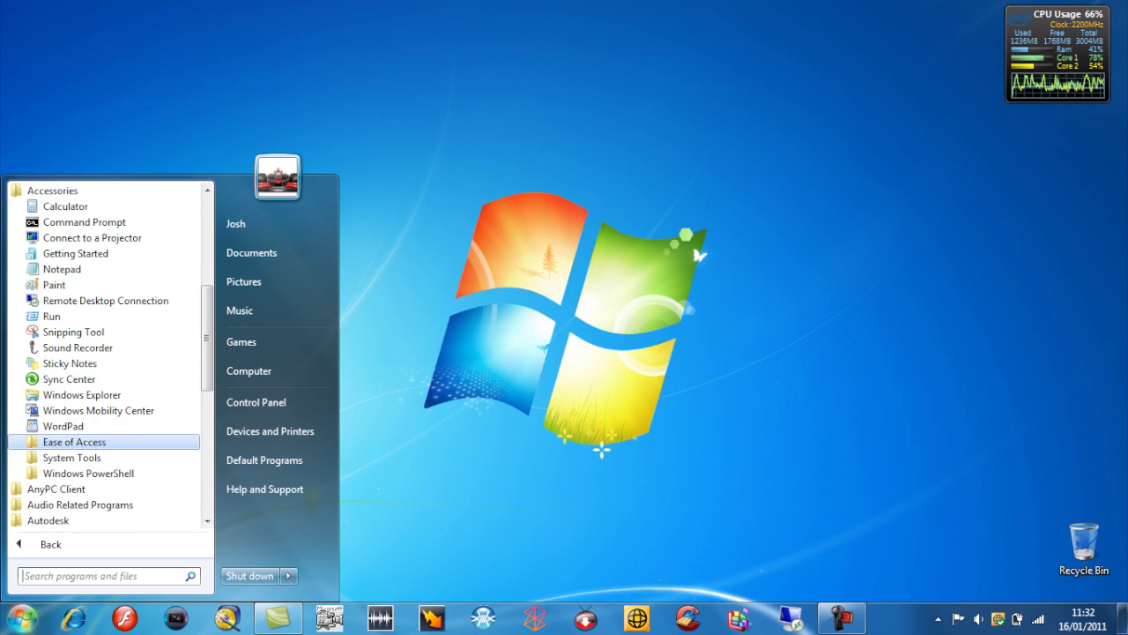
left_click(71, 458)
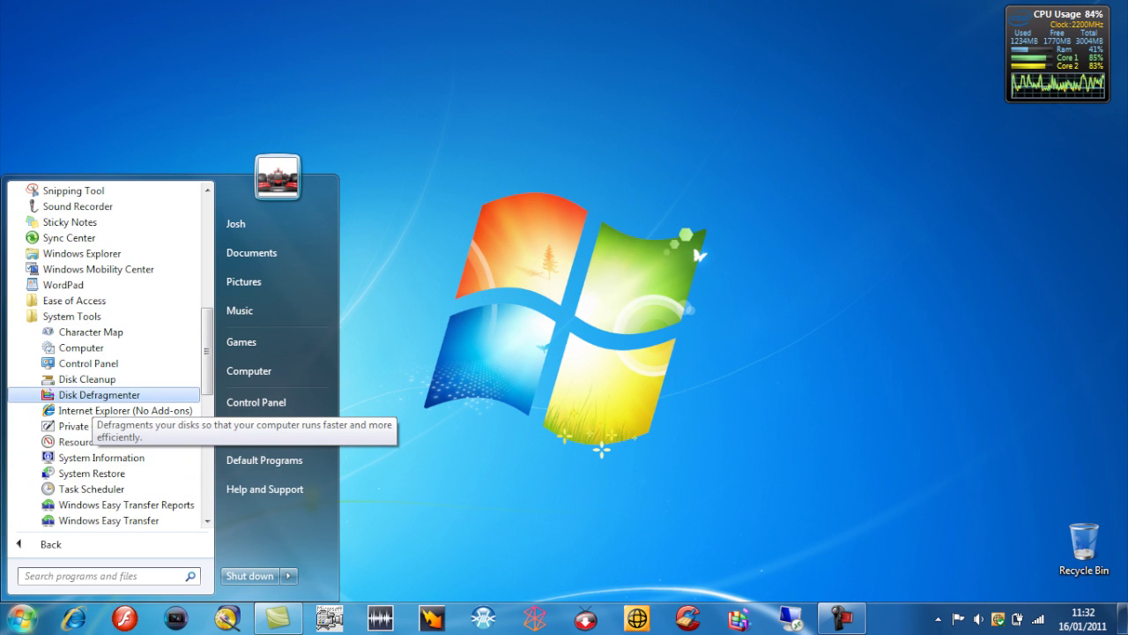
left_click(99, 394)
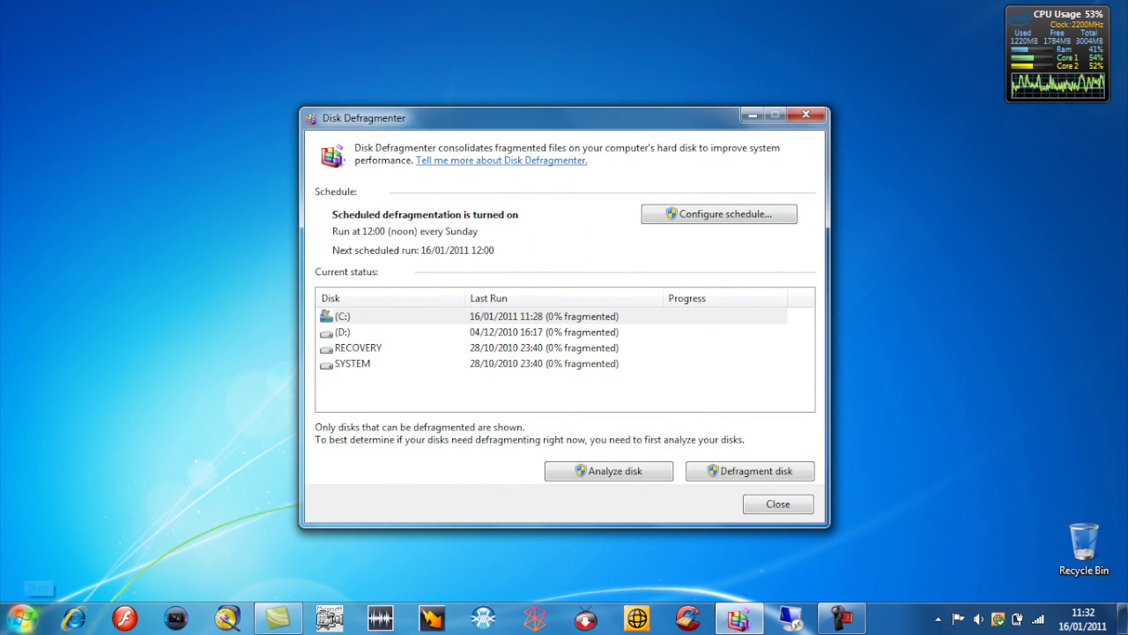
Search the Start menu for 'disk', then dismiss the search menu.
left_click(22, 618)
type("di")
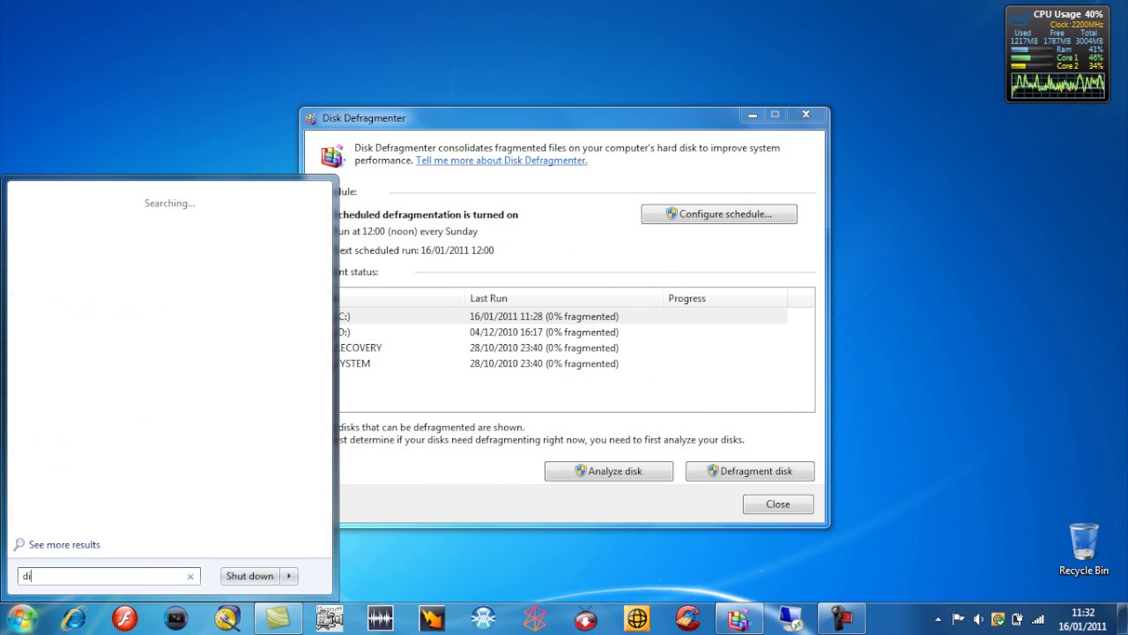
type("sk")
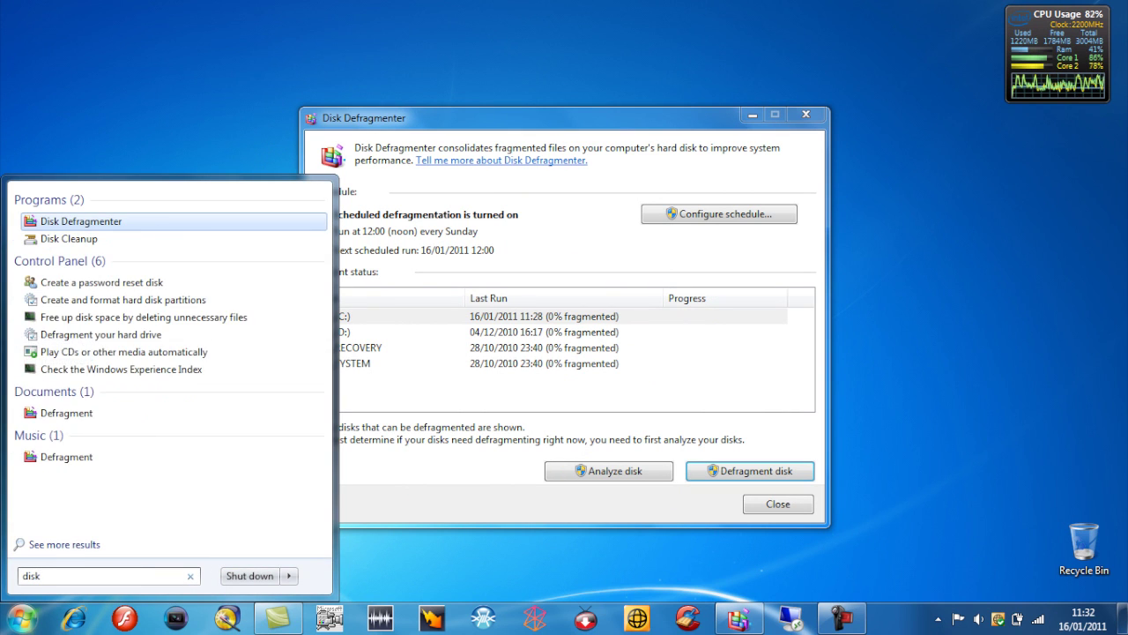
key("Return")
key("super")
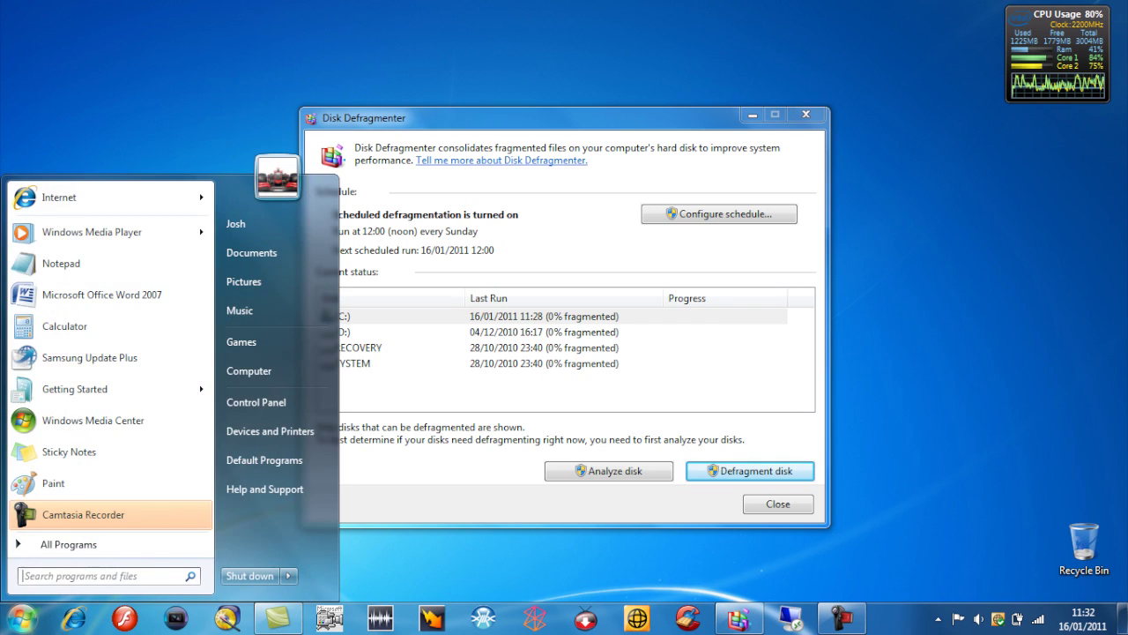
type("disk")
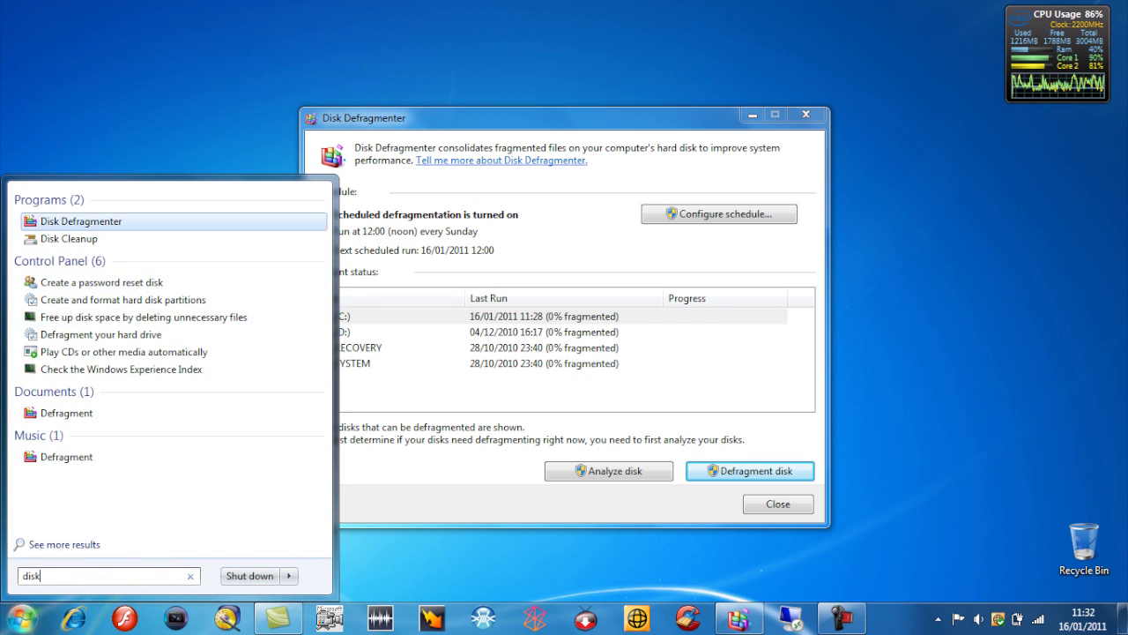
key("Return")
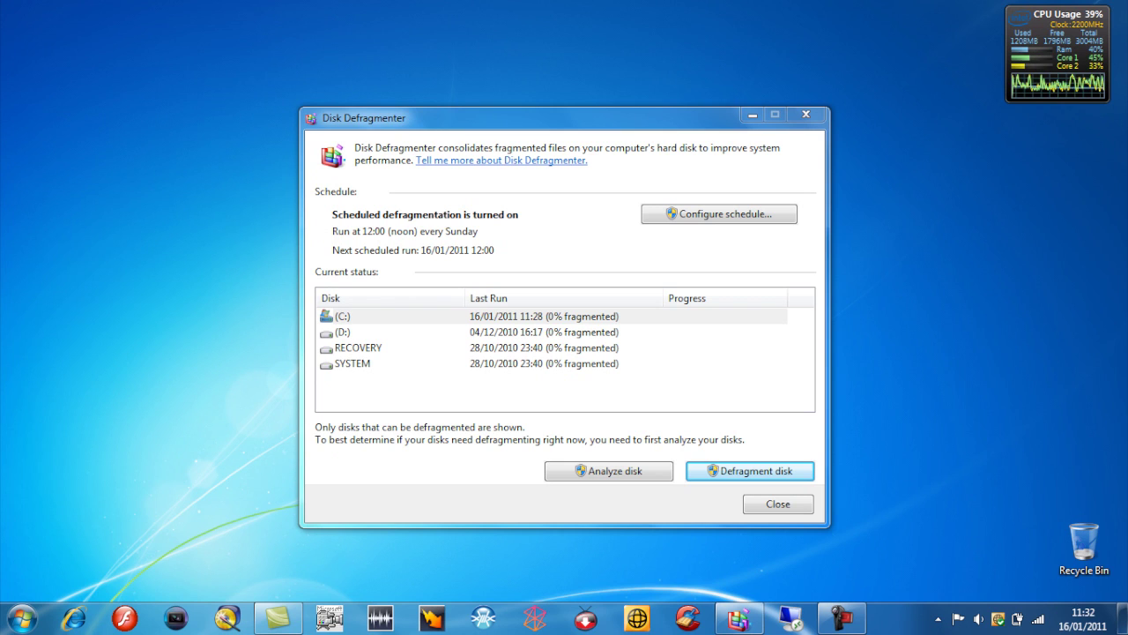
Start analyzing drive C: in Disk Defragmenter and hide its window.
key("Tab")
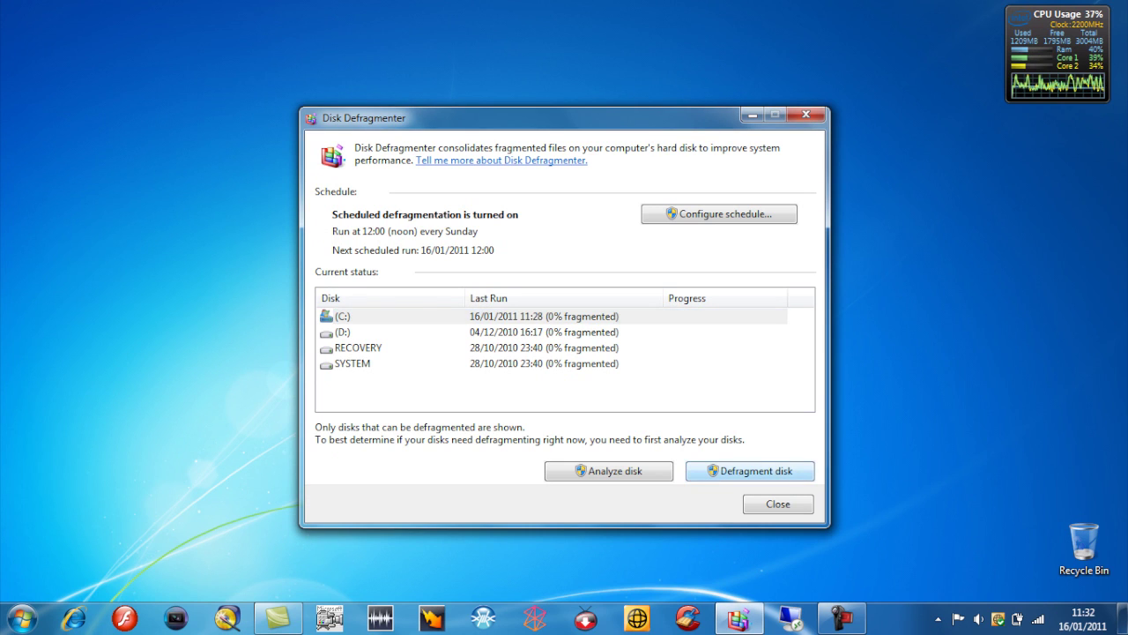
key("Return")
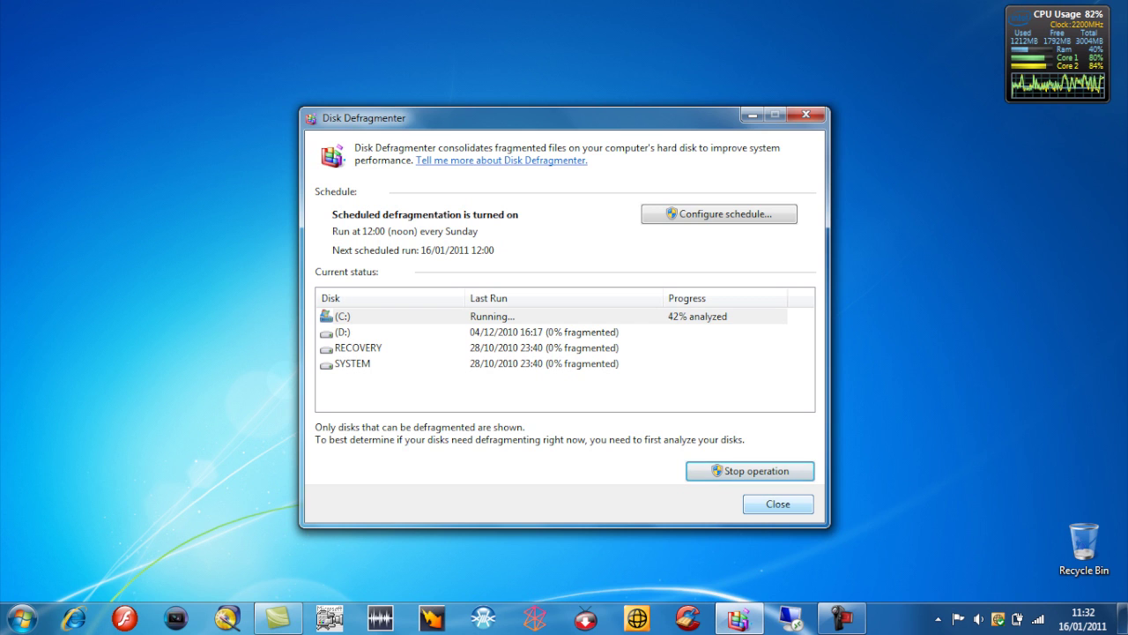
key("Return")
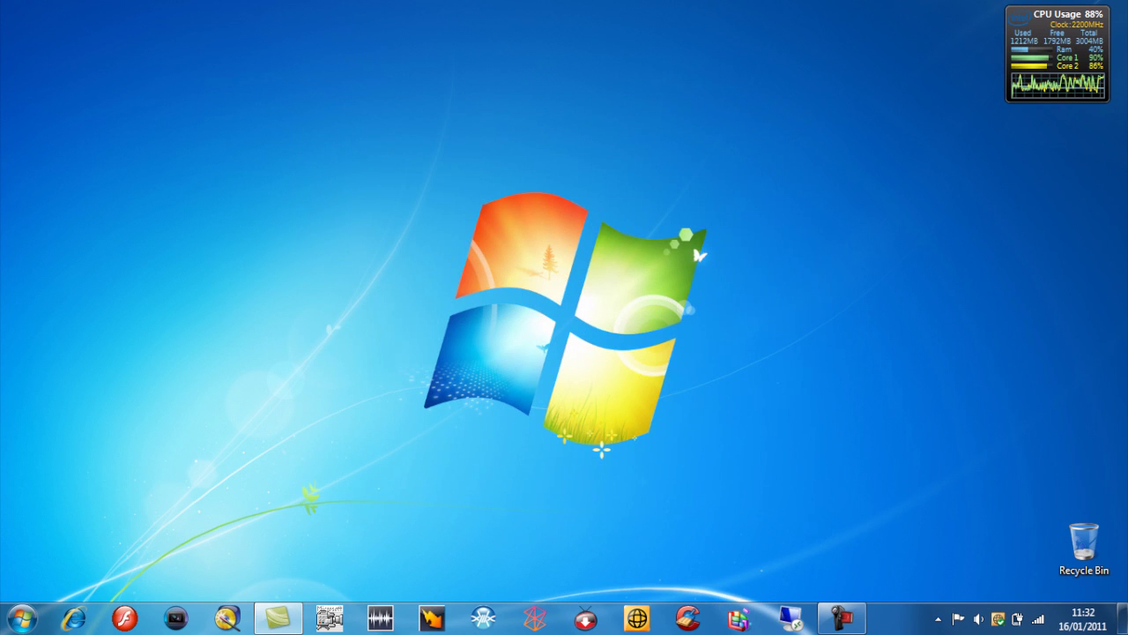